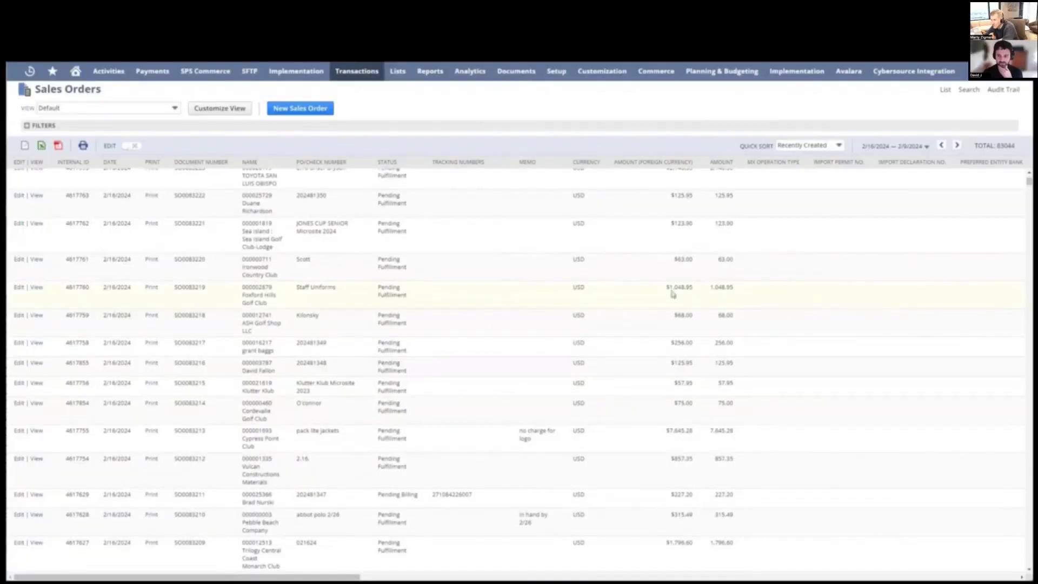
- Edit sales order SO0083219 for Foxford Hills Golf Club from the Sales Orders list
{"action": "right_click", "coordinate": [34, 292]}
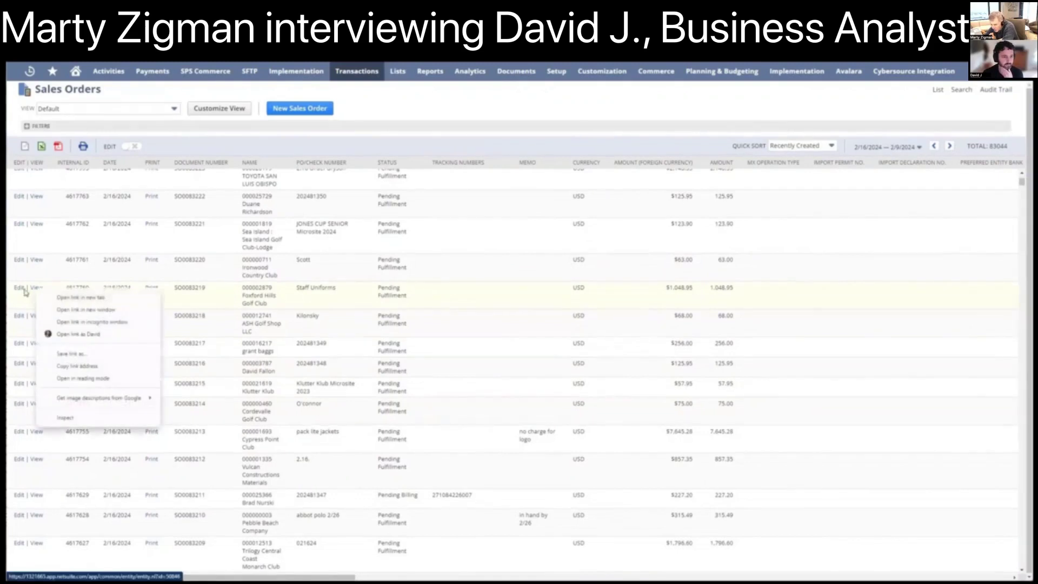
{"action": "left_click", "coordinate": [21, 290]}
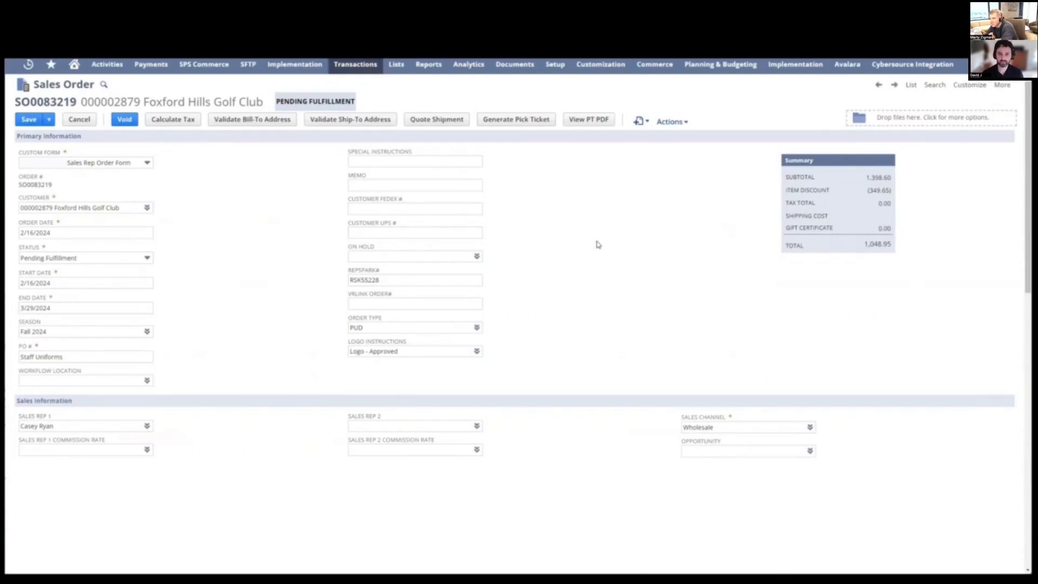
- Scroll to the Items sublist and put the first W14252 Abbot Polo line's item field into edit mode
{"action": "scroll", "coordinate": [596, 243], "scroll_direction": "down", "scroll_amount": 10}
{"action": "scroll", "coordinate": [136, 248], "scroll_direction": "down", "scroll_amount": 2}
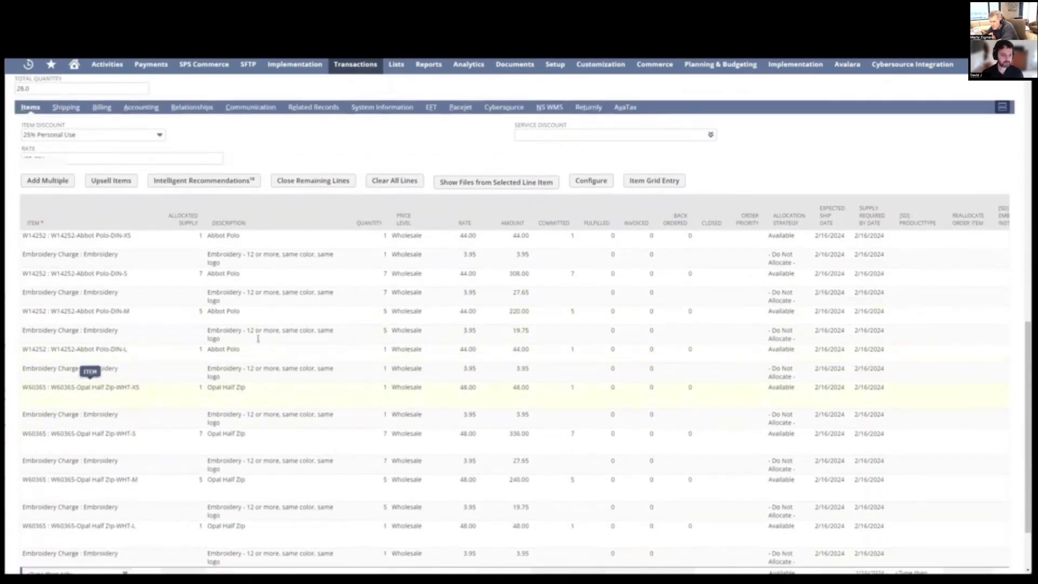
{"action": "left_click", "coordinate": [160, 246]}
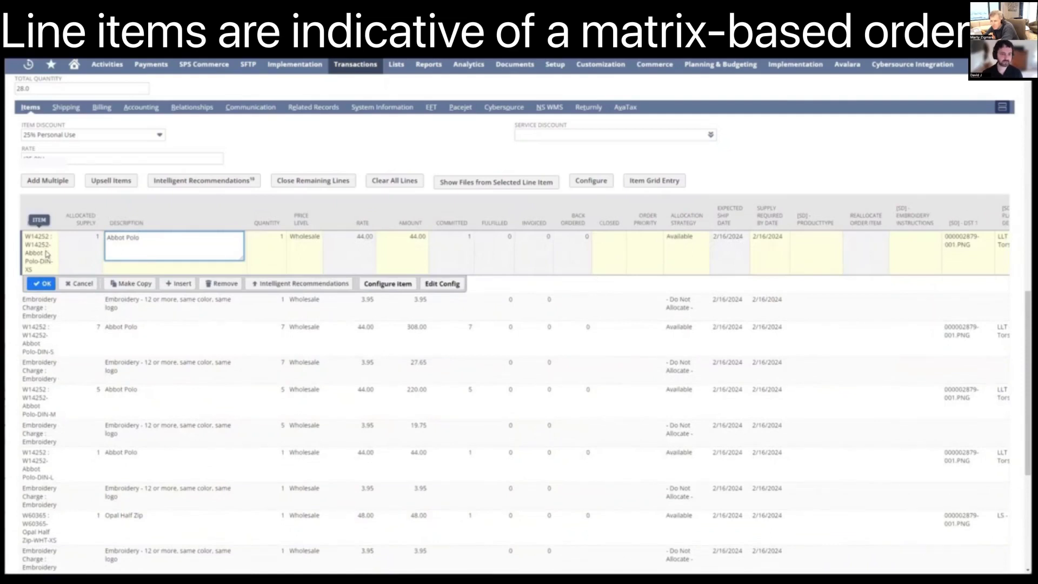
{"action": "left_click", "coordinate": [46, 253]}
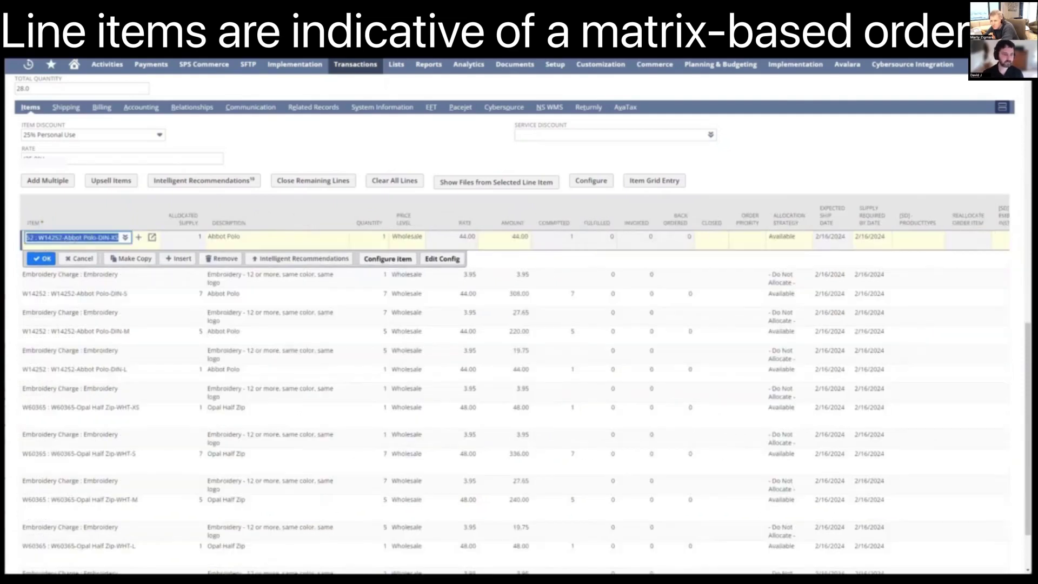
- Inspect the item name's Abbot Polo style, DIN color and XS size codes, then open Item Grid Entry
{"action": "left_click_drag", "start_coordinate": [65, 237], "coordinate": [97, 237]}
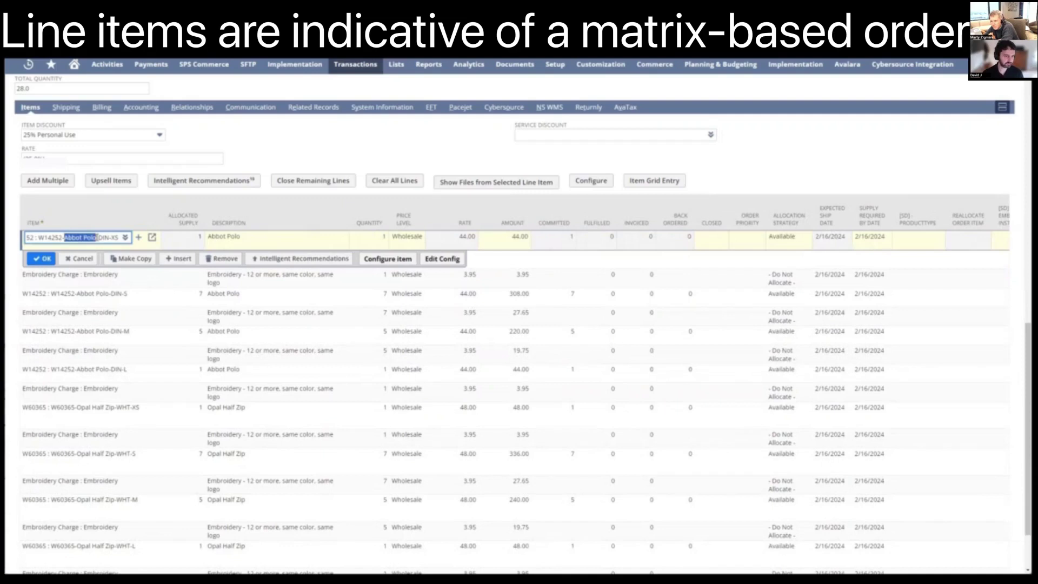
{"action": "double_click", "coordinate": [104, 238]}
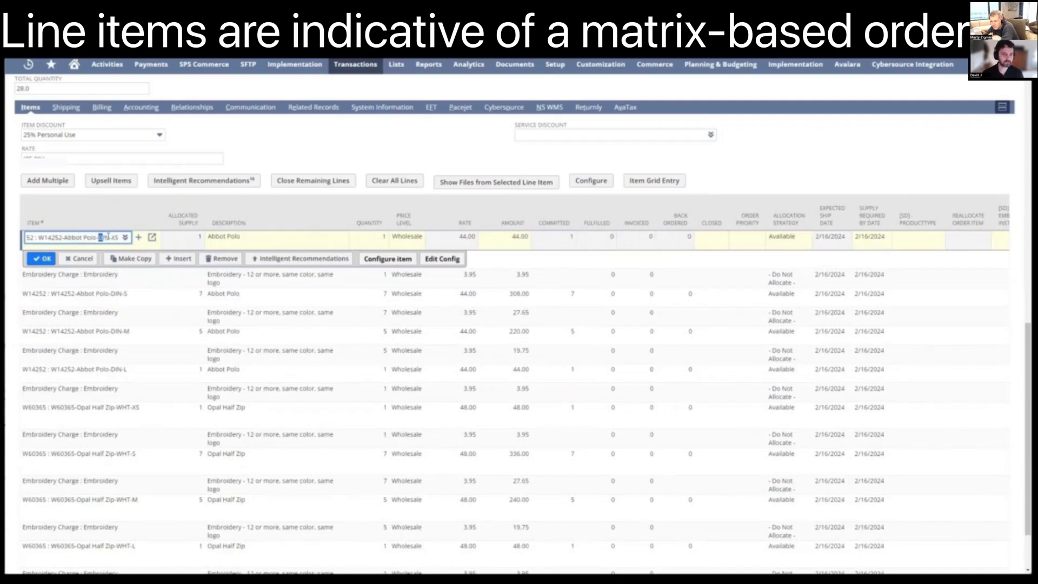
{"action": "double_click", "coordinate": [115, 238]}
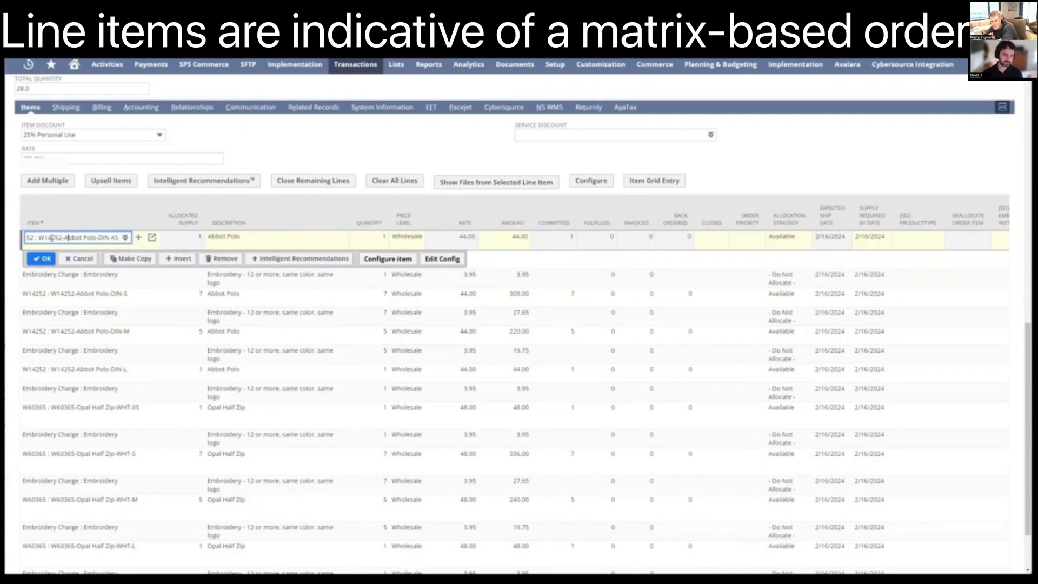
{"action": "left_click_drag", "start_coordinate": [38, 237], "coordinate": [110, 238]}
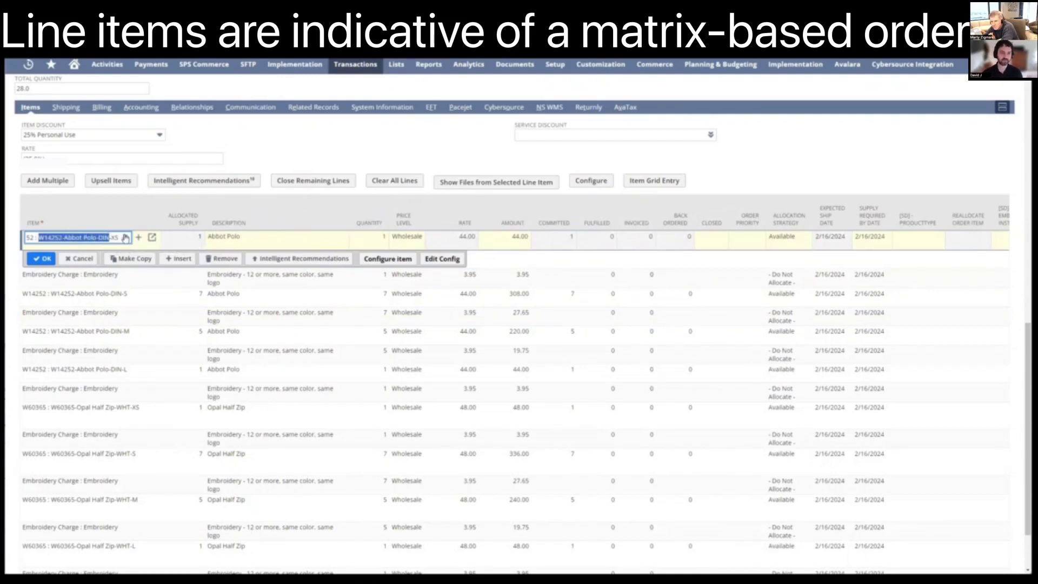
{"action": "left_click", "coordinate": [115, 238]}
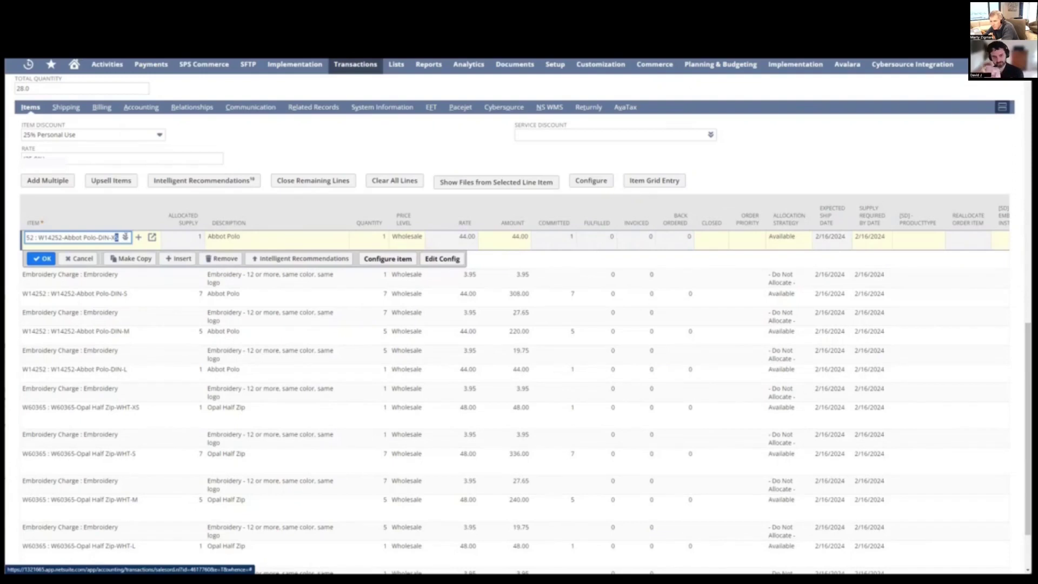
{"action": "left_click", "coordinate": [665, 183]}
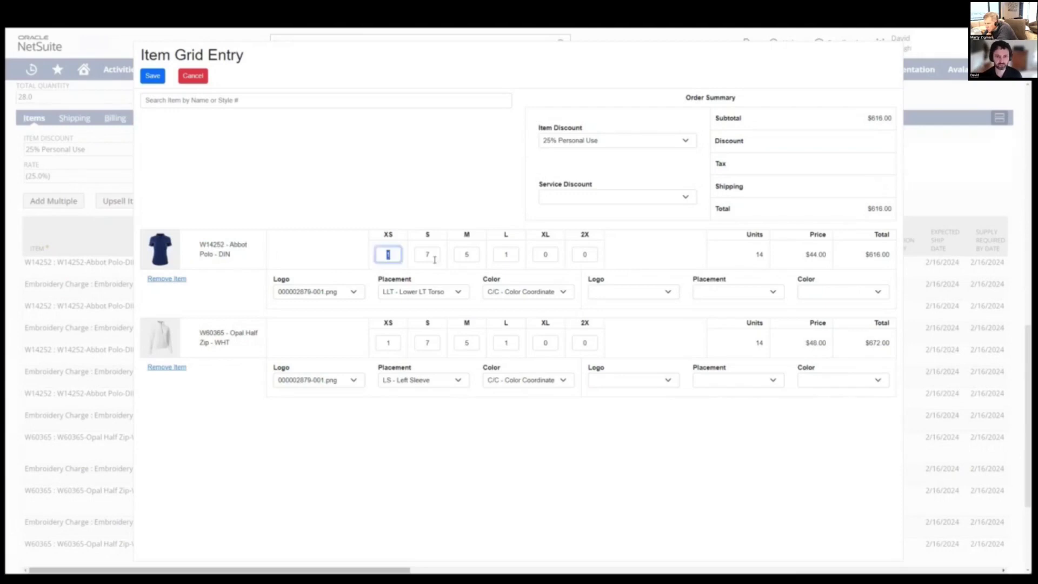
- Step through the Abbot Polo XS, S and M quantity fields in the item grid
{"action": "key", "text": "Tab"}
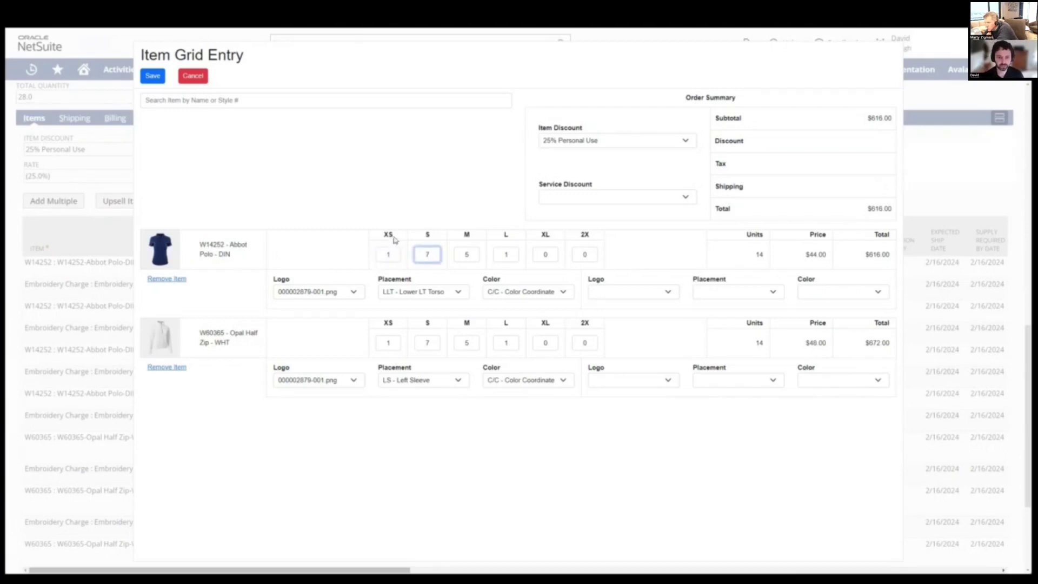
{"action": "left_click", "coordinate": [393, 258]}
{"action": "left_click", "coordinate": [434, 258]}
{"action": "key", "text": "Tab"}
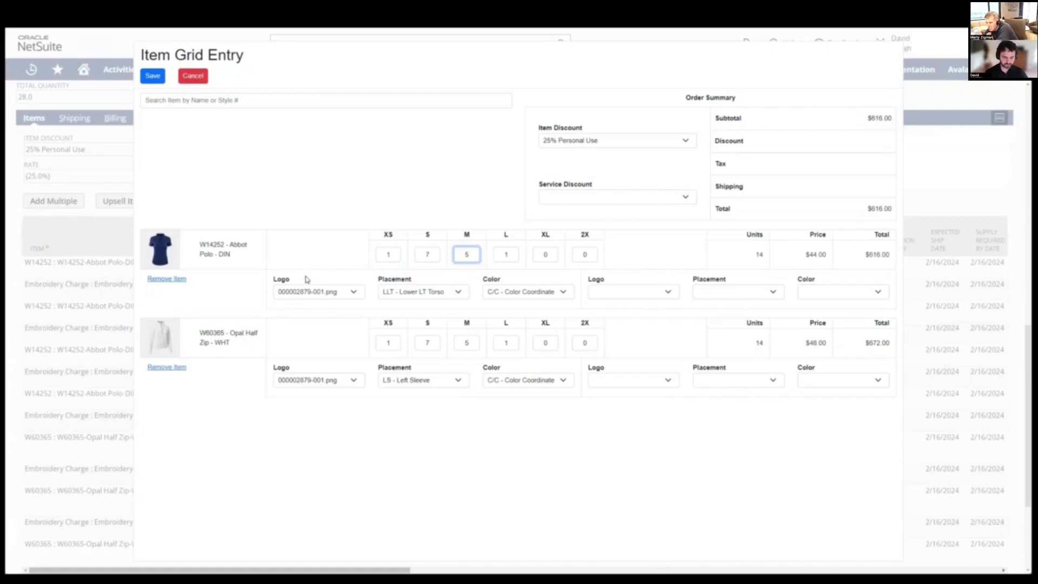
{"action": "left_click", "coordinate": [342, 292]}
{"action": "left_click", "coordinate": [412, 279]}
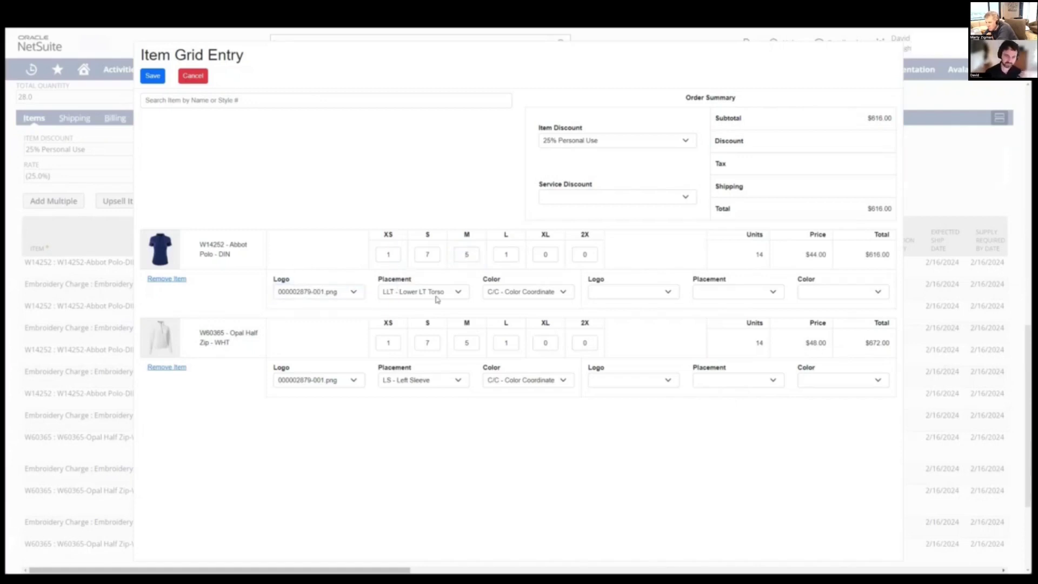
{"action": "left_click", "coordinate": [443, 296]}
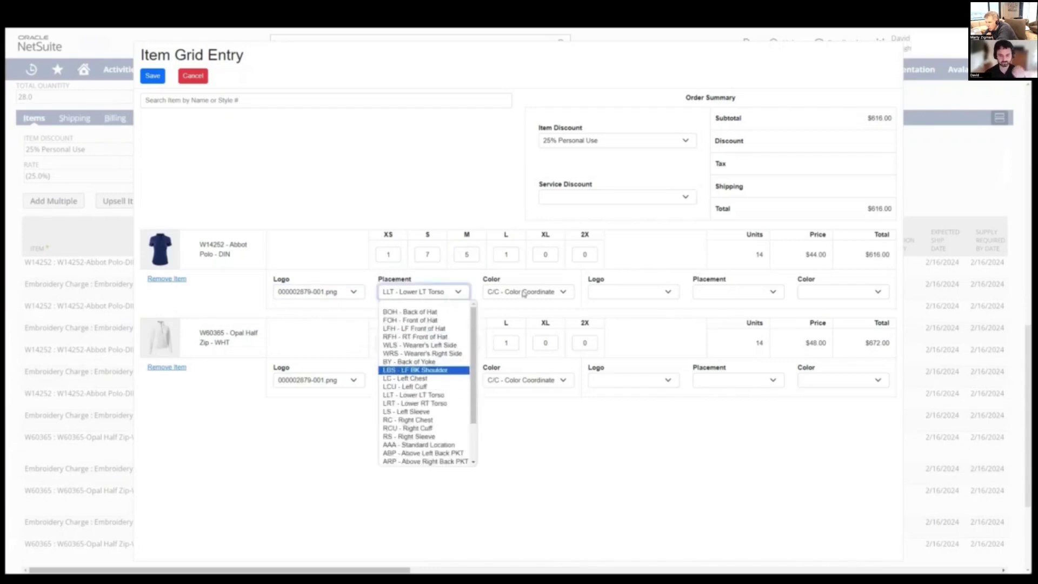
{"action": "left_click", "coordinate": [529, 305]}
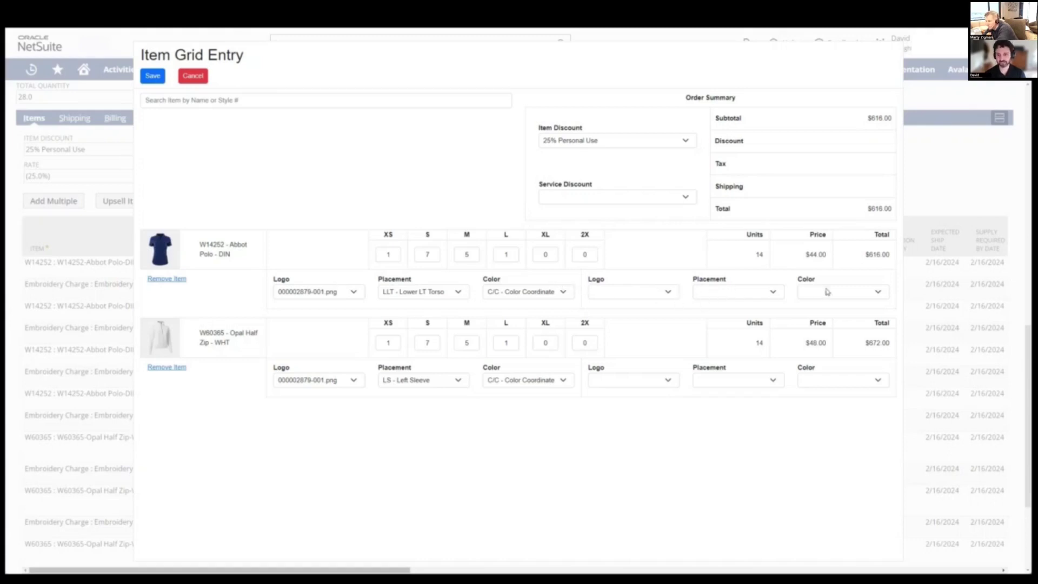
{"action": "left_click", "coordinate": [648, 296]}
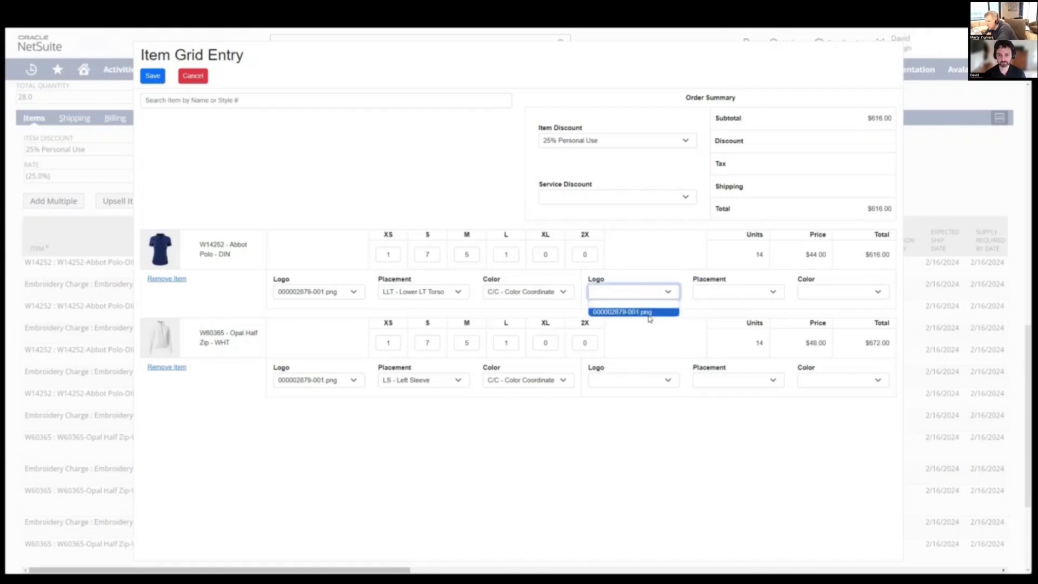
{"action": "left_click", "coordinate": [651, 274]}
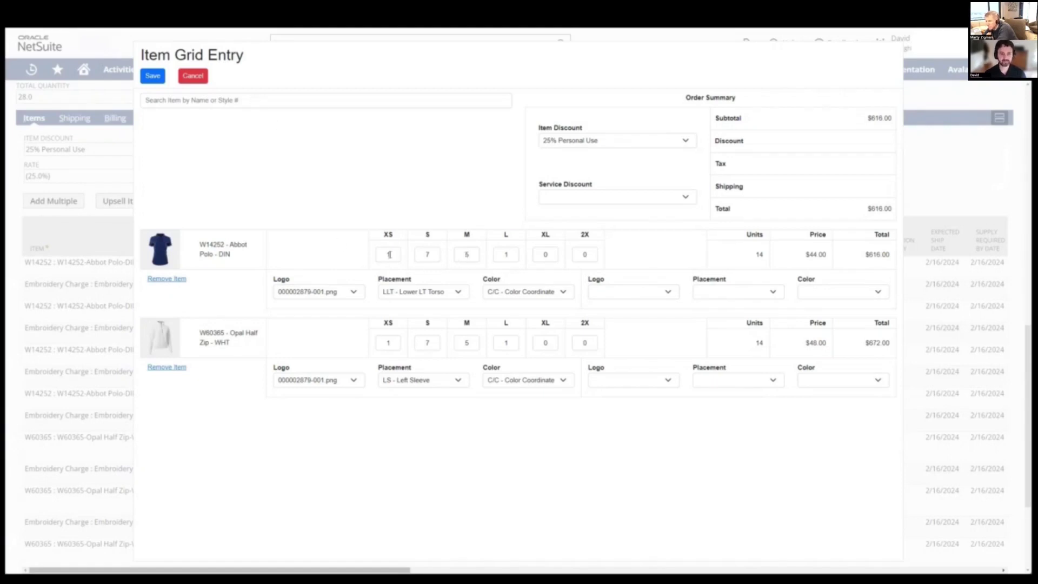
{"action": "left_click_drag", "start_coordinate": [232, 256], "coordinate": [198, 247]}
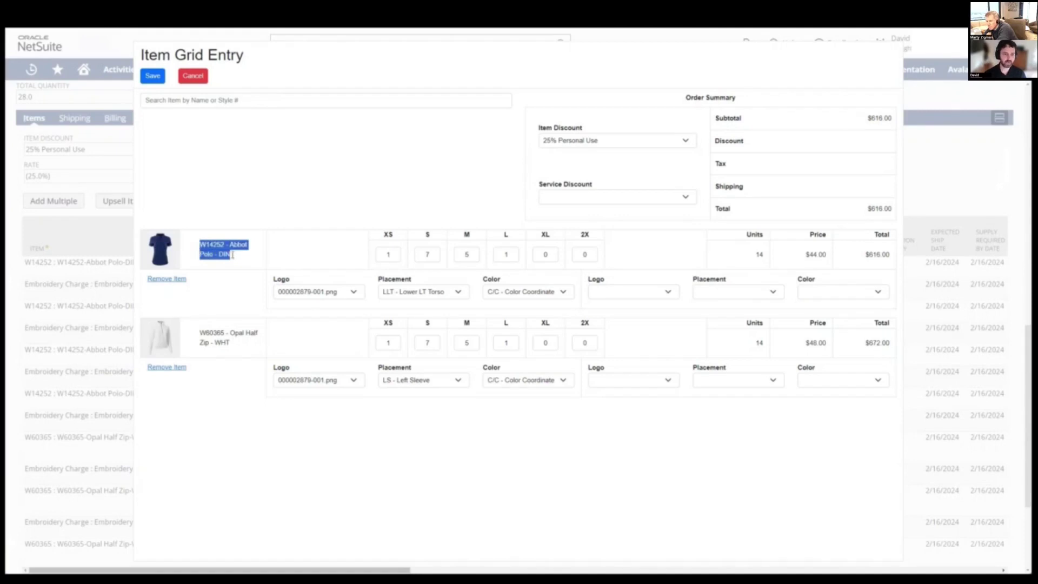
{"action": "left_click", "coordinate": [544, 254]}
{"action": "left_click", "coordinate": [586, 254]}
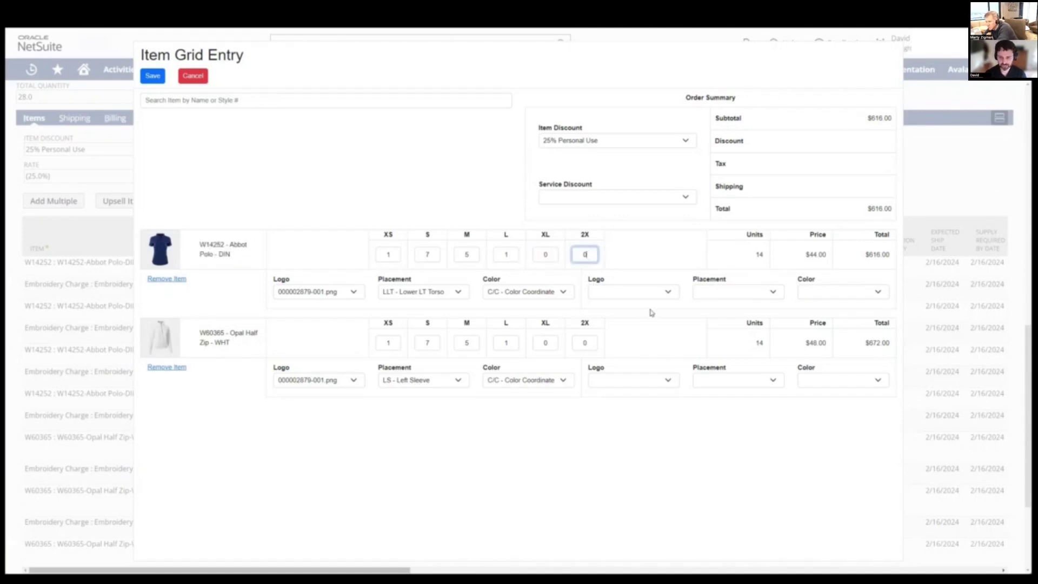
- Search 'Abbot polo' and add W14252 - Abbot Polo - DIN to the grid
{"action": "left_click", "coordinate": [328, 98]}
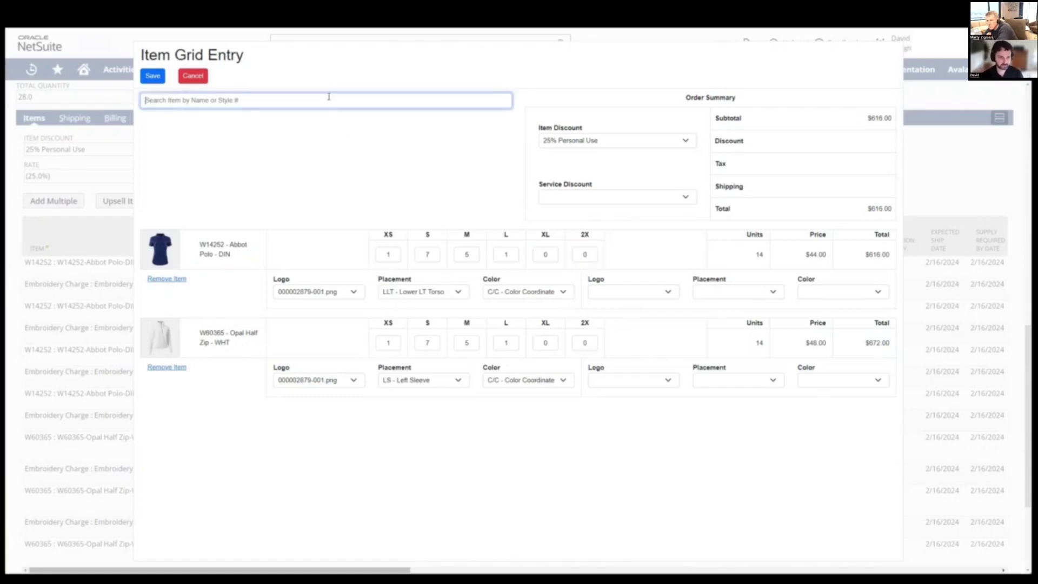
{"action": "type", "text": "W142"}
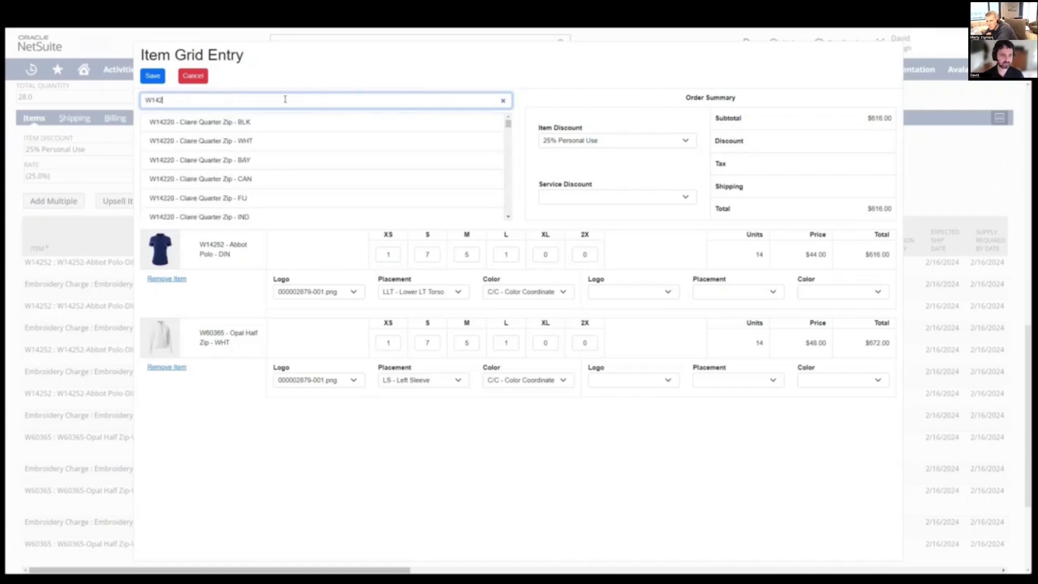
{"action": "left_click_drag", "start_coordinate": [168, 103], "coordinate": [142, 103]}
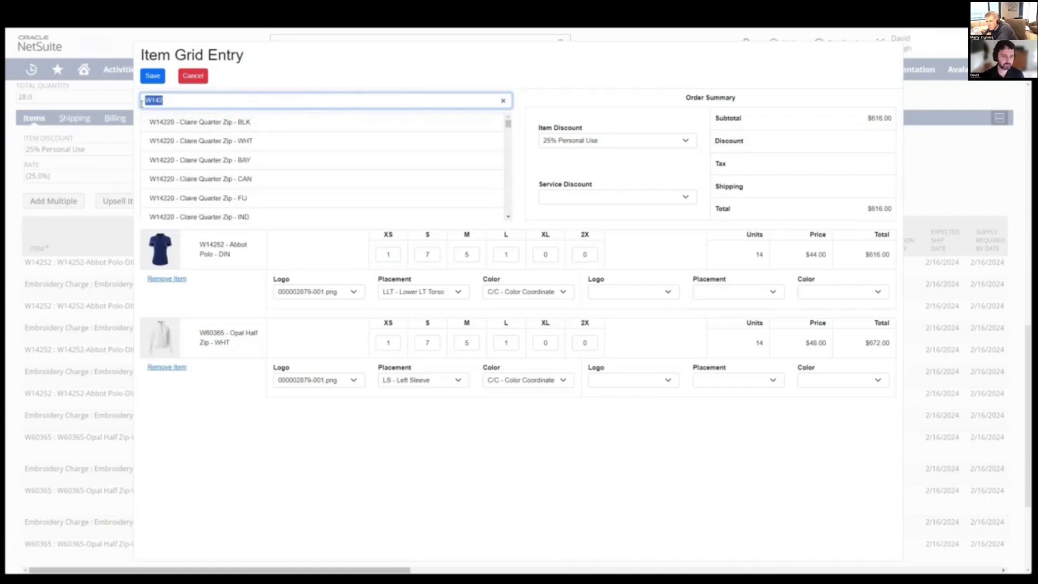
{"action": "type", "text": "Abbot polo"}
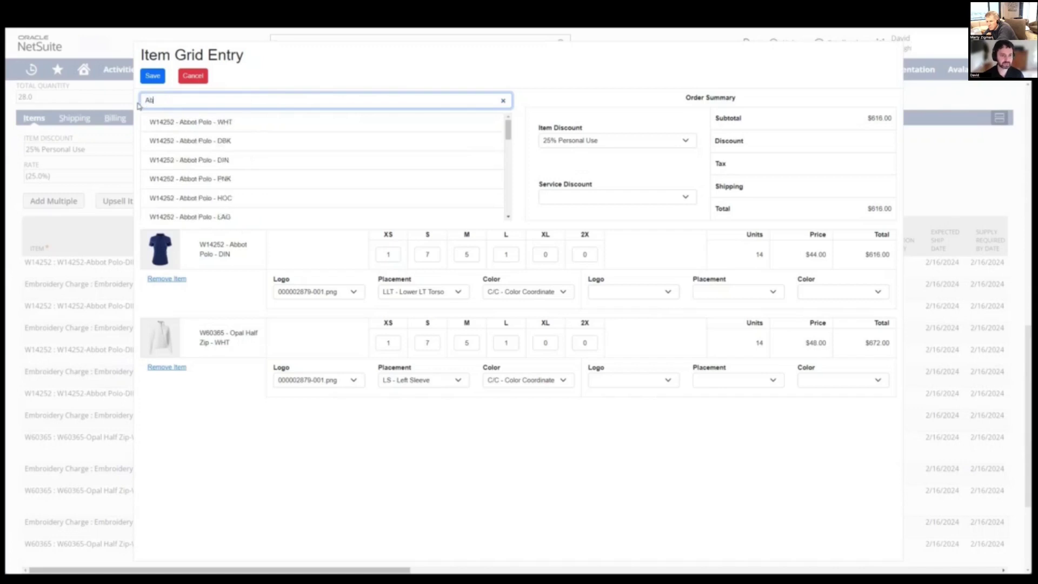
{"action": "left_click", "coordinate": [341, 161]}
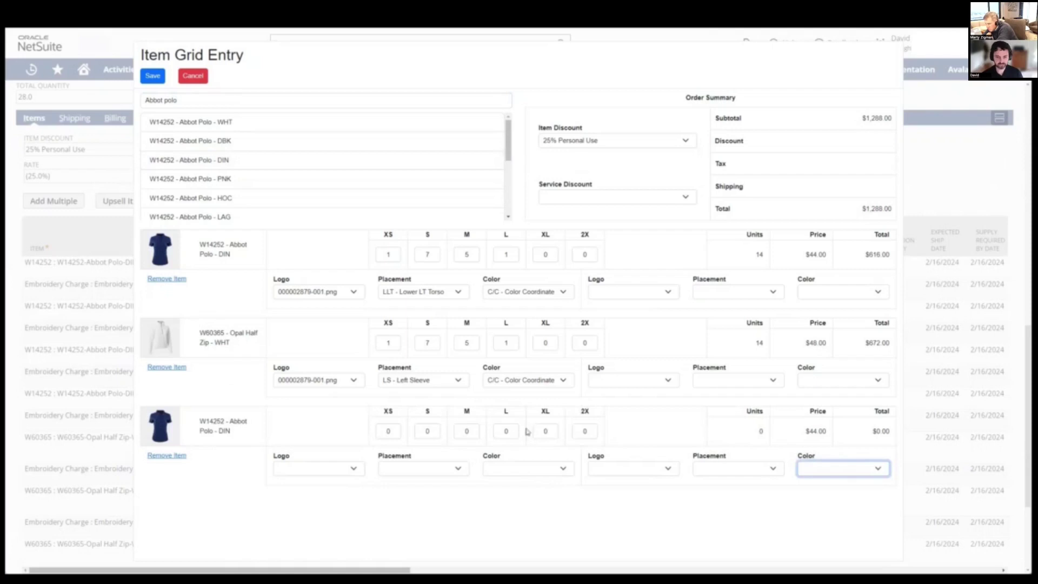
- Enter 5 for the new polo's XL and 2X quantities and apply logo 000002879-001.png
{"action": "left_click", "coordinate": [555, 430]}
{"action": "type", "text": "5"}
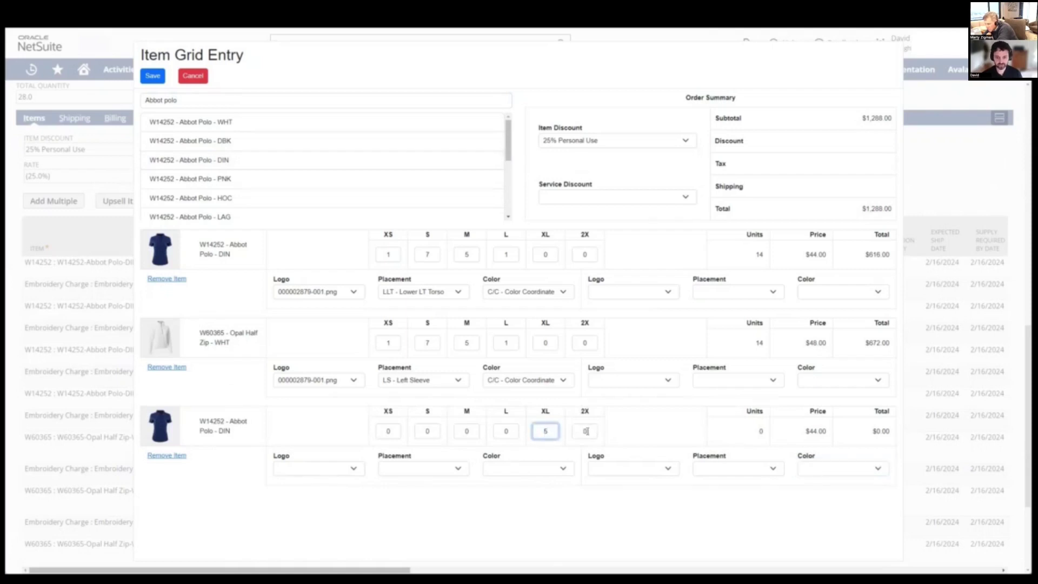
{"action": "left_click", "coordinate": [587, 430]}
{"action": "type", "text": "5"}
{"action": "left_click", "coordinate": [341, 468]}
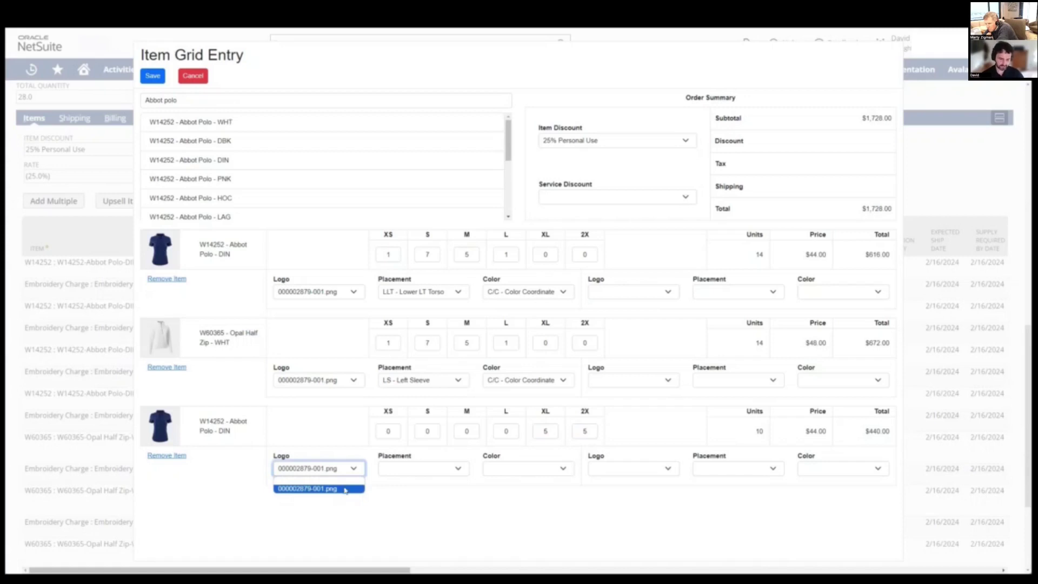
{"action": "left_click", "coordinate": [333, 468]}
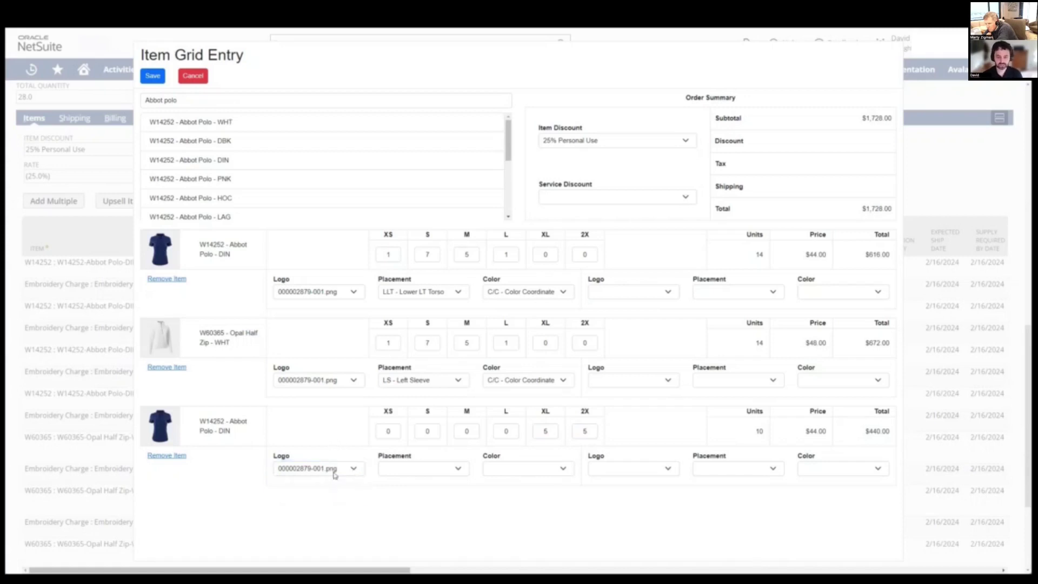
{"action": "left_click", "coordinate": [336, 471]}
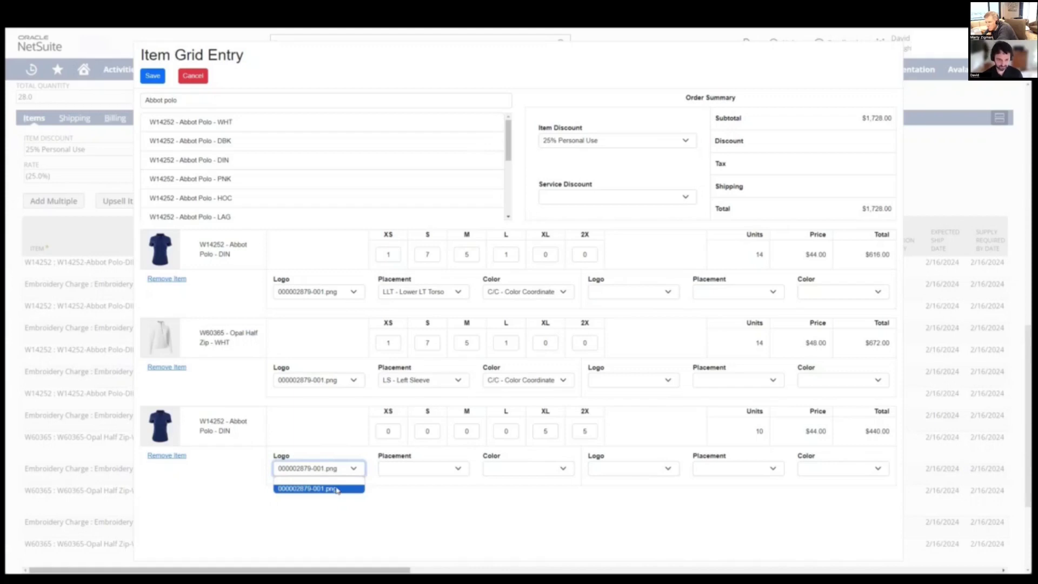
{"action": "left_click", "coordinate": [427, 468]}
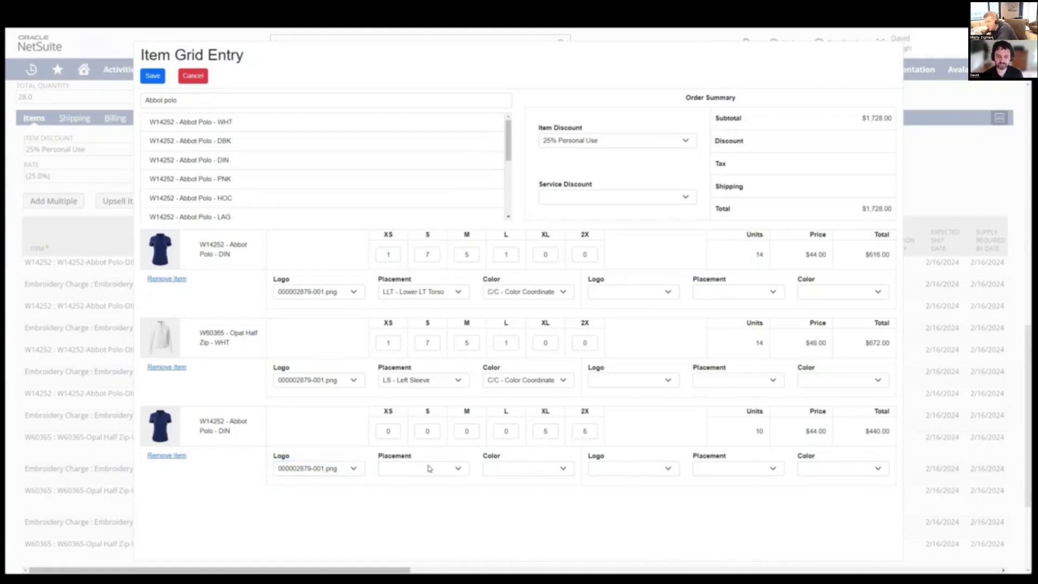
- Set the new polo's placement to RC - Right Chest and color to Club - Club Colors
{"action": "left_click", "coordinate": [429, 468]}
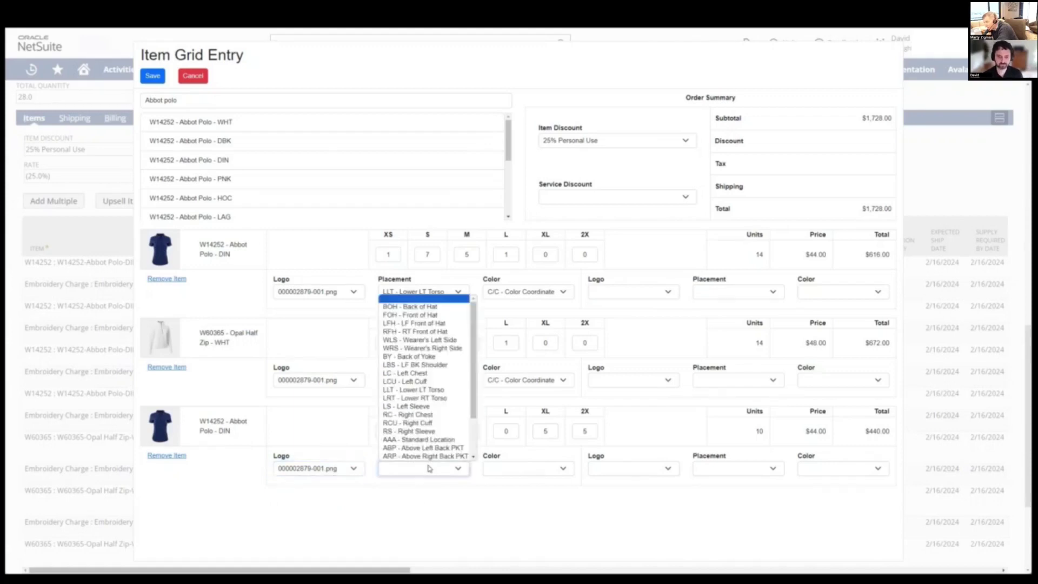
{"action": "left_click", "coordinate": [430, 415]}
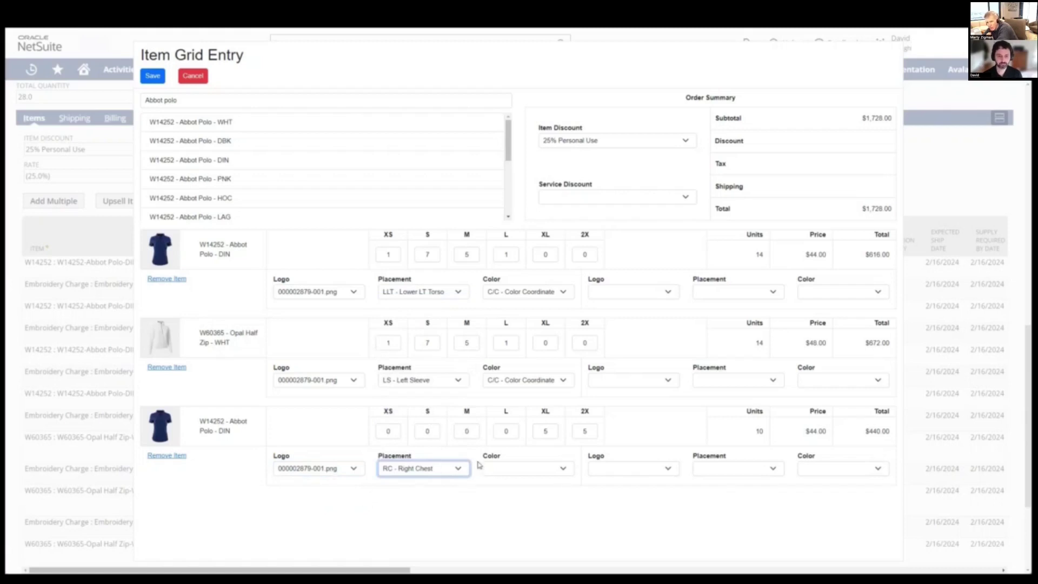
{"action": "left_click", "coordinate": [523, 471]}
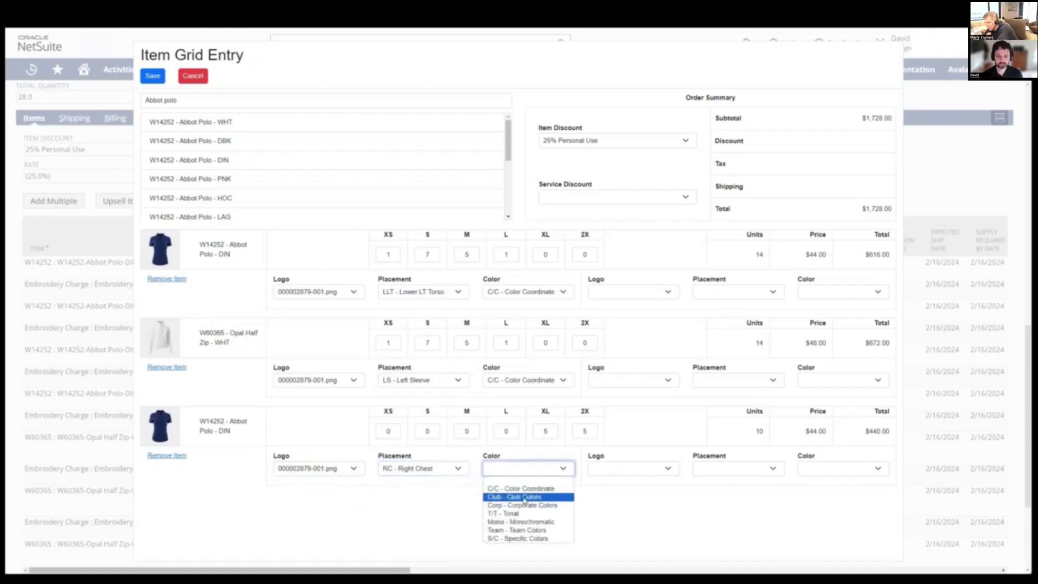
{"action": "left_click", "coordinate": [523, 497]}
- Correct the new polo's XL quantity to 4
{"action": "left_click", "coordinate": [545, 430]}
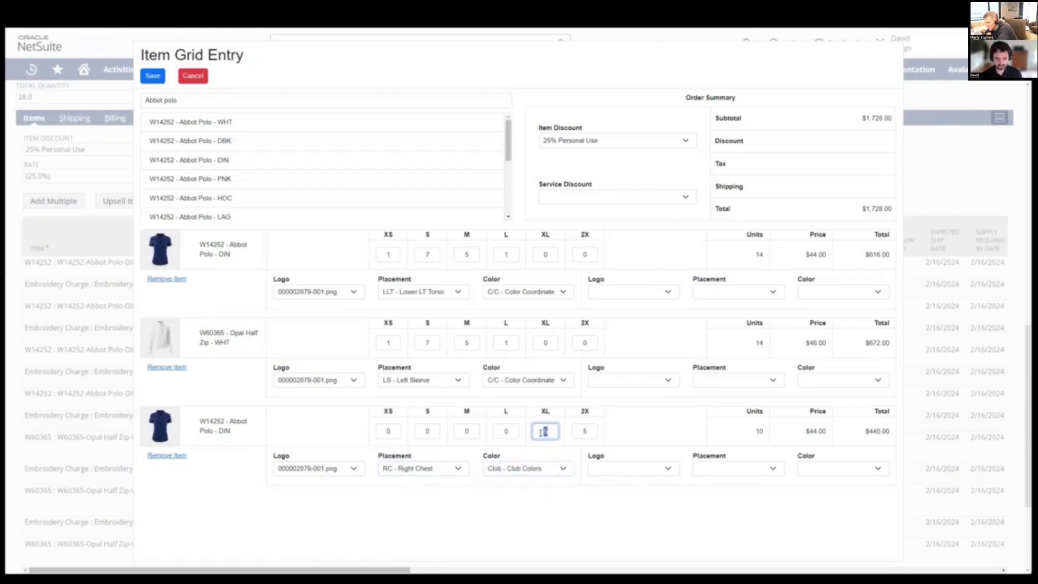
{"action": "type", "text": "4"}
{"action": "left_click", "coordinate": [760, 431]}
{"action": "double_click", "coordinate": [761, 431]}
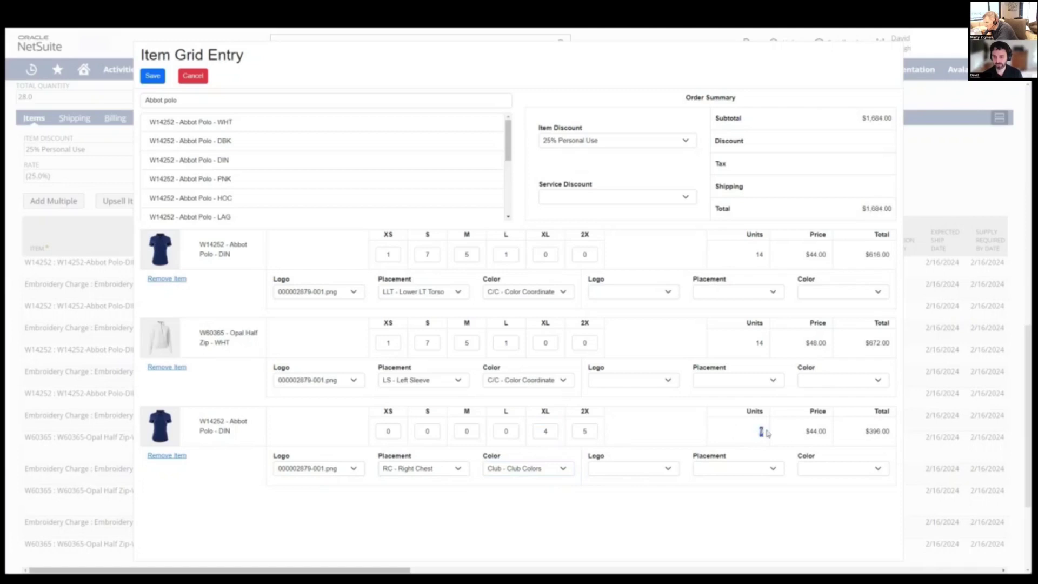
- Save the grid entries, adding Abbot Polo DIN-XL (4), DIN-2X (5) and a 1-11 embroidery charge
{"action": "left_click", "coordinate": [821, 438]}
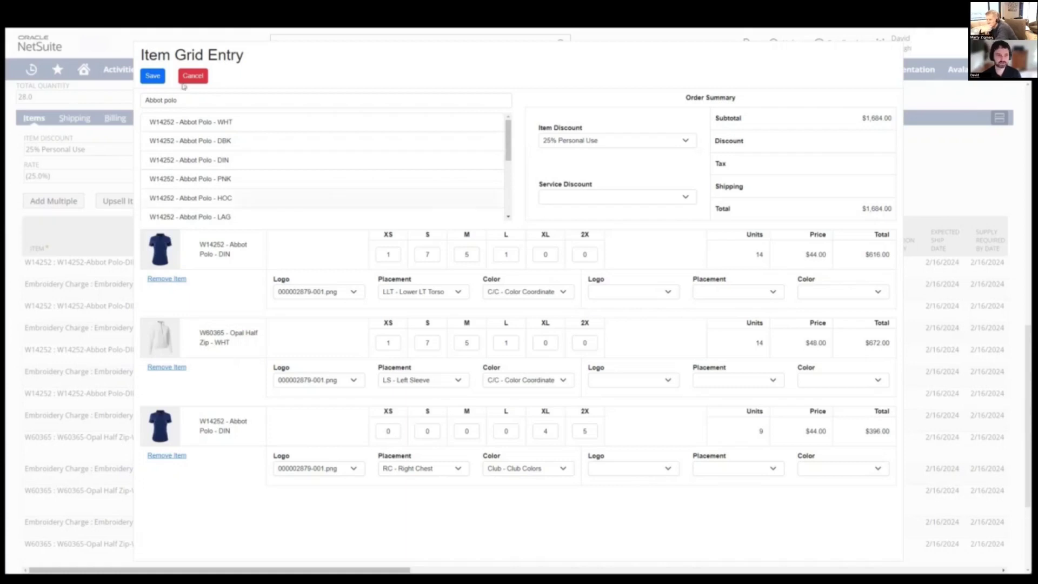
{"action": "left_click", "coordinate": [153, 75]}
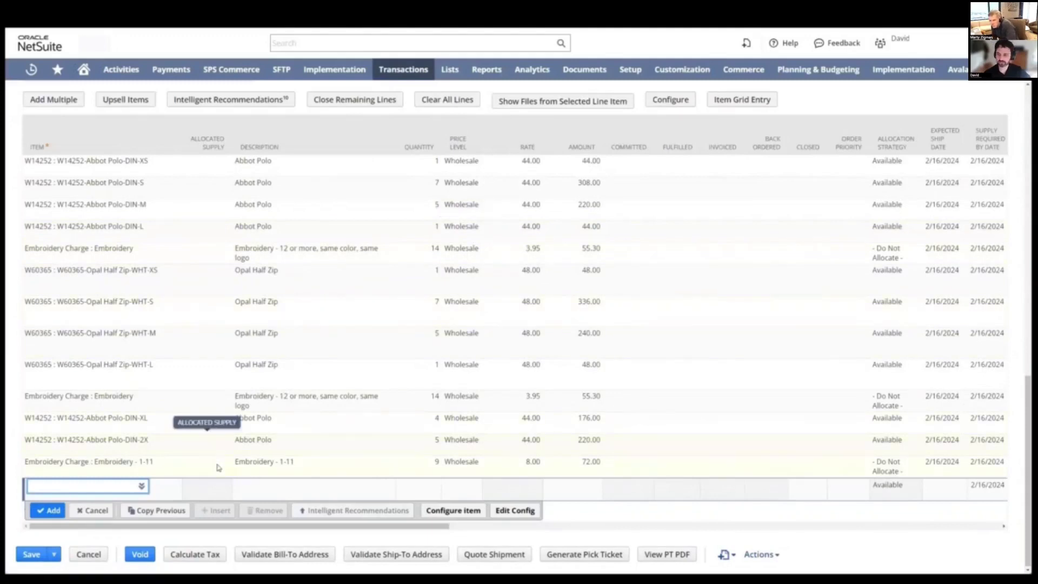
- Select the W14252-Abbot Polo-DIN-XL row for editing and scroll back up the order
{"action": "left_click", "coordinate": [134, 421]}
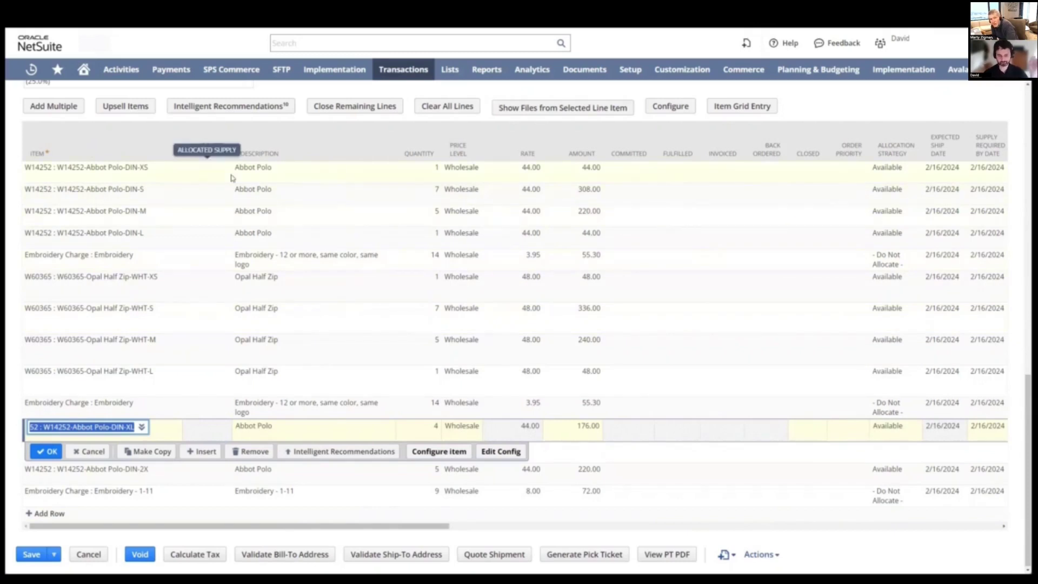
{"action": "scroll", "coordinate": [531, 121], "scroll_direction": "up", "scroll_amount": 1}
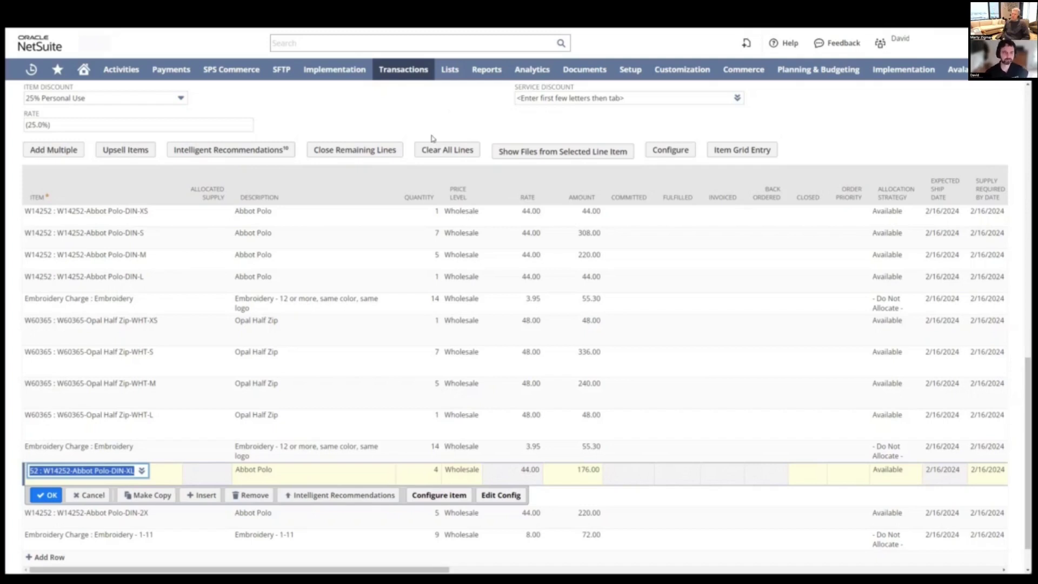
{"action": "scroll", "coordinate": [450, 117], "scroll_direction": "up", "scroll_amount": 1}
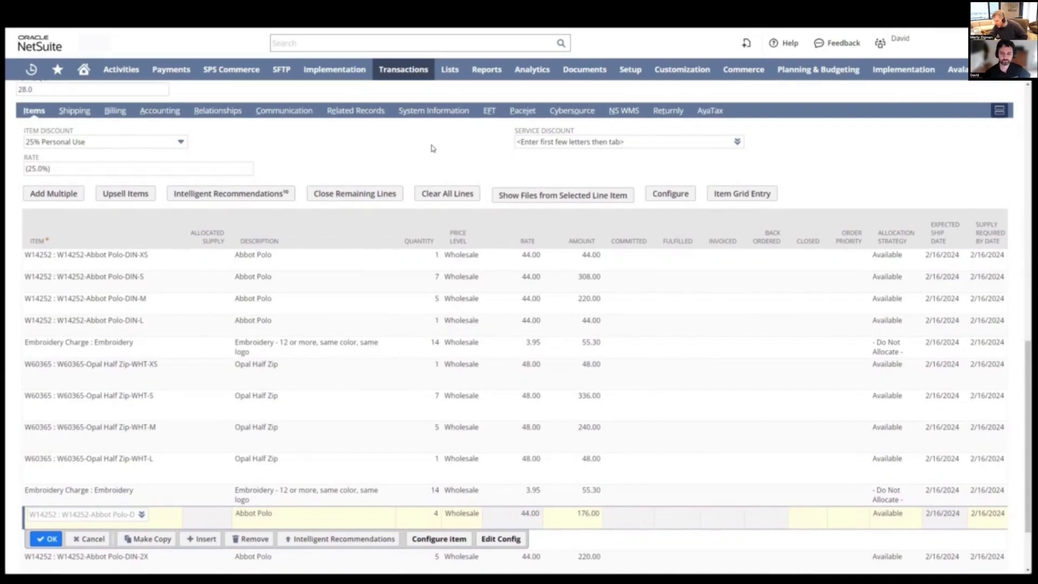